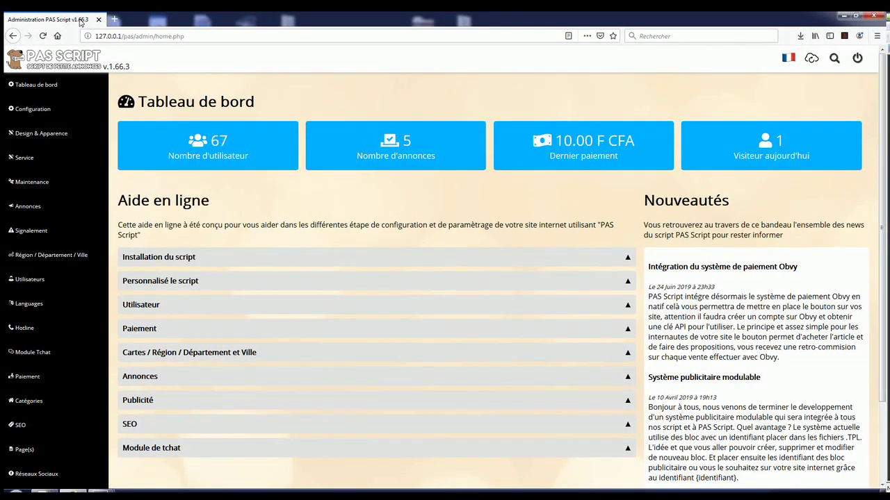
Step: Open the payment systems configuration page and scroll down to the Mobicash settings
{"action": "left_click", "coordinate": [46, 386]}
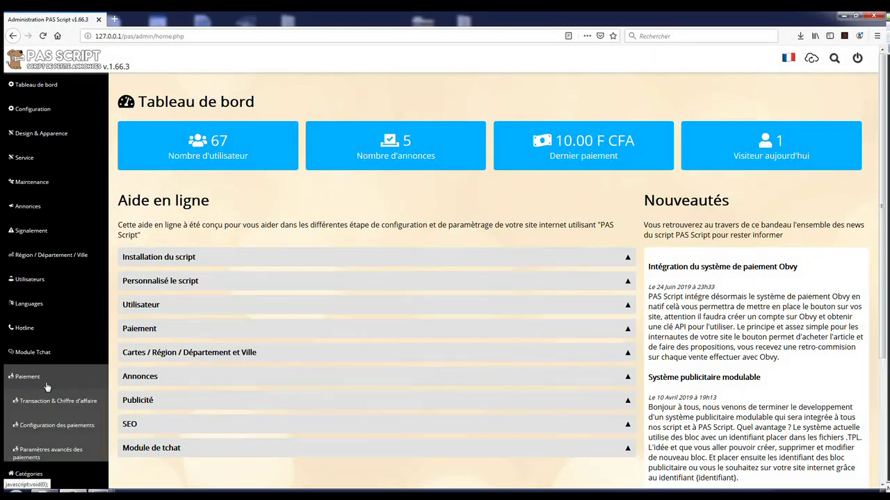
{"action": "left_click", "coordinate": [44, 428]}
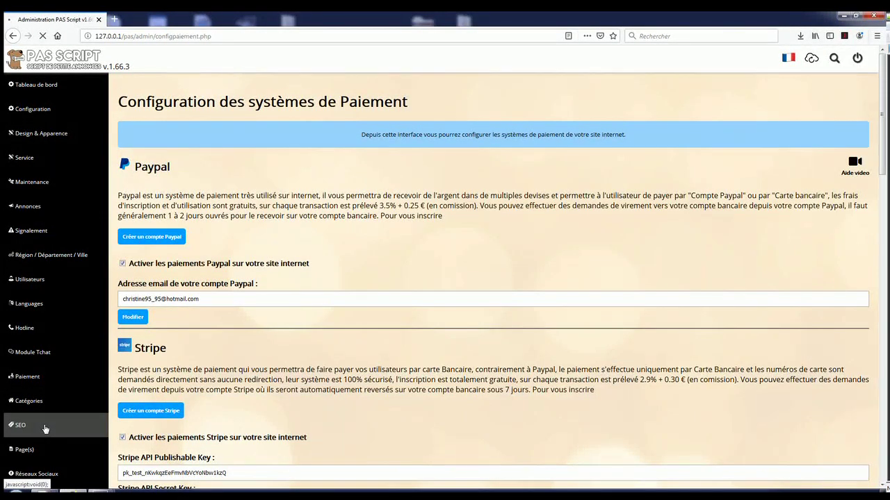
{"action": "left_click_drag", "start_coordinate": [250, 206], "coordinate": [273, 207]}
{"action": "scroll", "coordinate": [280, 230], "scroll_direction": "down", "scroll_amount": 5}
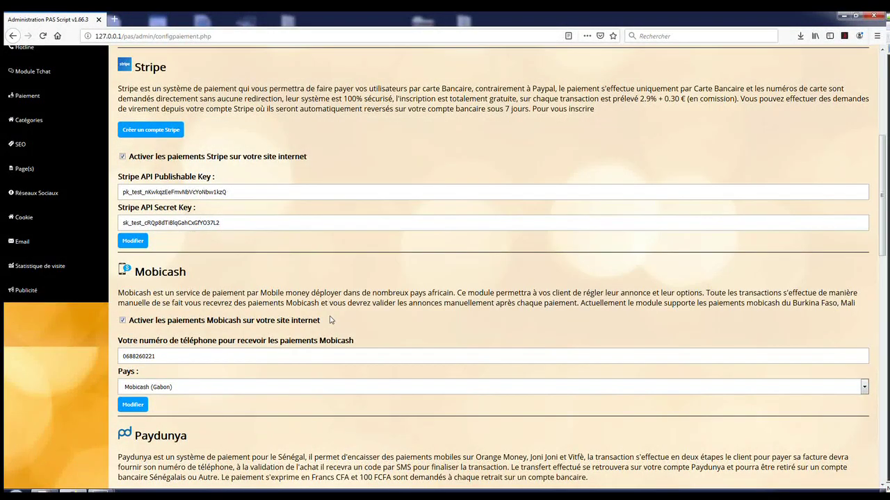
Step: Empty the Mobicash receiving phone number field
{"action": "left_click", "coordinate": [123, 321]}
{"action": "left_click_drag", "start_coordinate": [129, 321], "coordinate": [322, 324]}
{"action": "left_click", "coordinate": [322, 325]}
{"action": "left_click_drag", "start_coordinate": [164, 357], "coordinate": [110, 357]}
{"action": "key", "text": "BackSpace"}
{"action": "left_click", "coordinate": [110, 357]}
{"action": "left_click", "coordinate": [110, 357]}
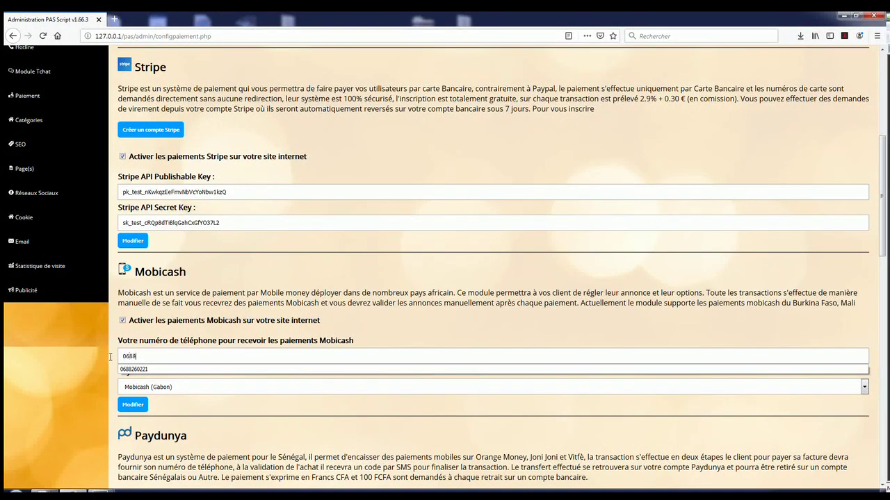
Step: Enter the receiving phone number, set country to Mobicash (Burkina-Faso) - Onatel, and save
{"action": "left_click", "coordinate": [145, 346]}
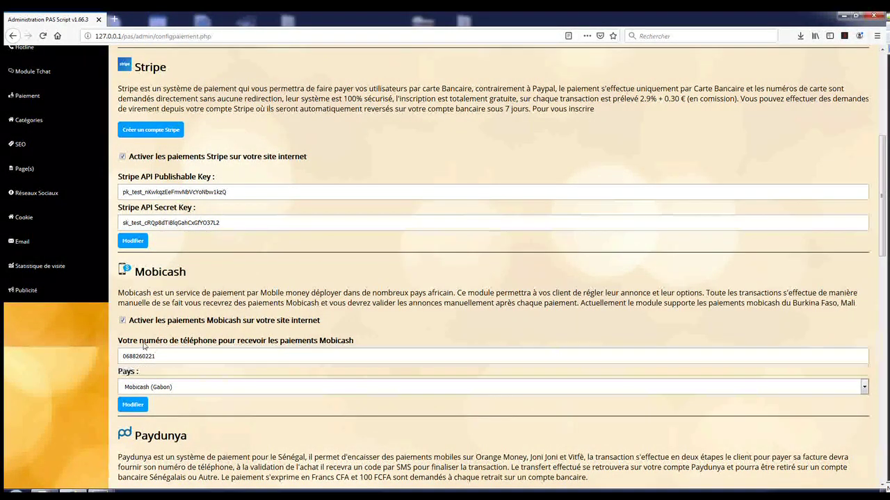
{"action": "left_click", "coordinate": [141, 389]}
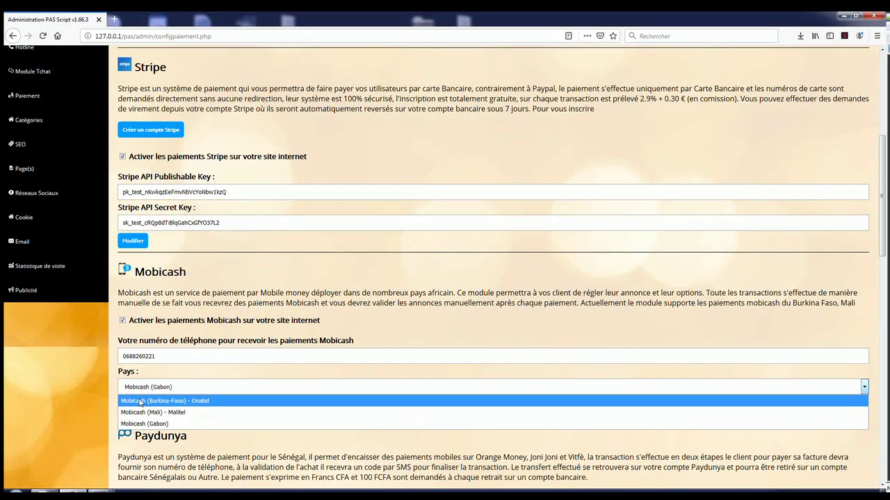
{"action": "left_click", "coordinate": [141, 401]}
{"action": "left_click", "coordinate": [139, 405]}
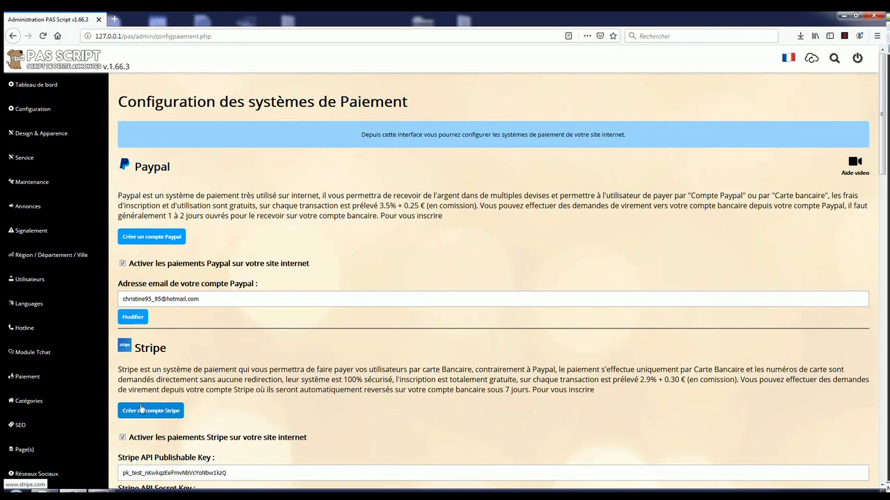
Step: Start a new ad on the public site in category Autres, titled 'test d'annonce'
{"action": "left_click", "coordinate": [834, 60]}
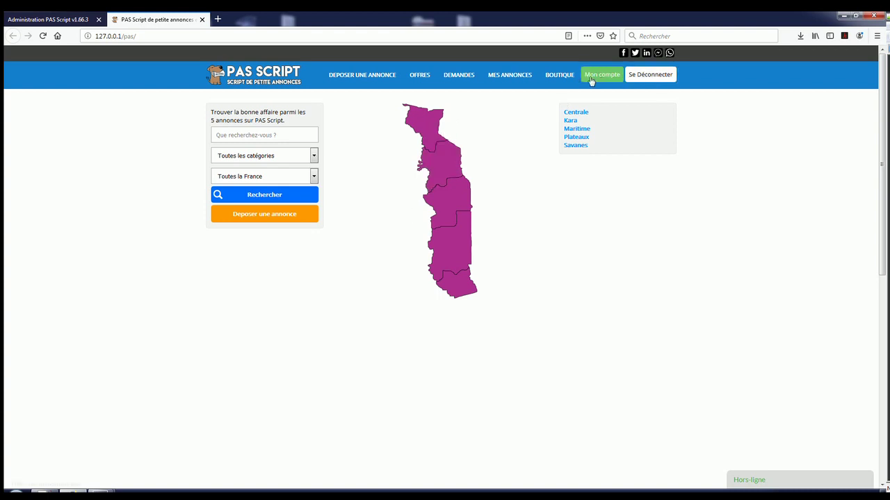
{"action": "left_click", "coordinate": [352, 81]}
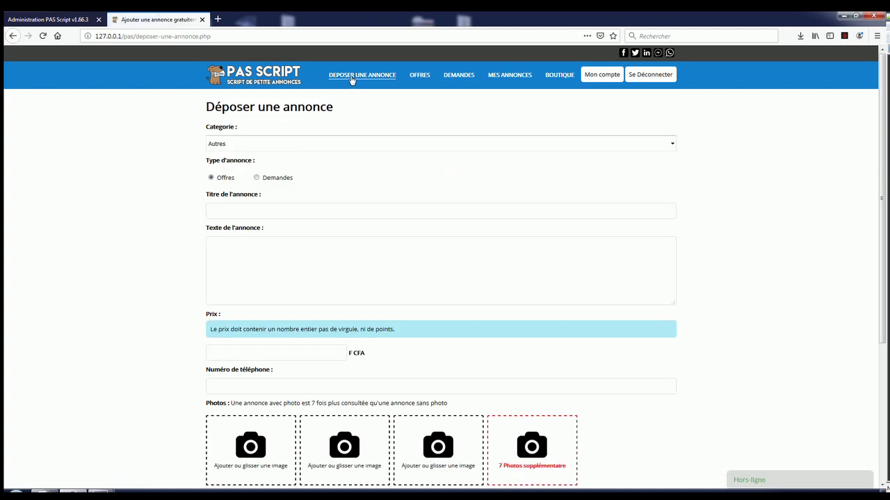
{"action": "left_click", "coordinate": [300, 147]}
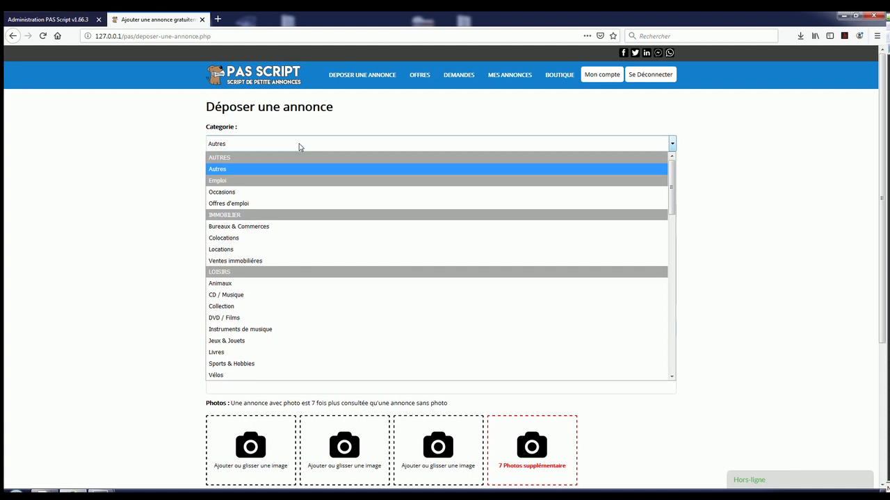
{"action": "left_click", "coordinate": [299, 147]}
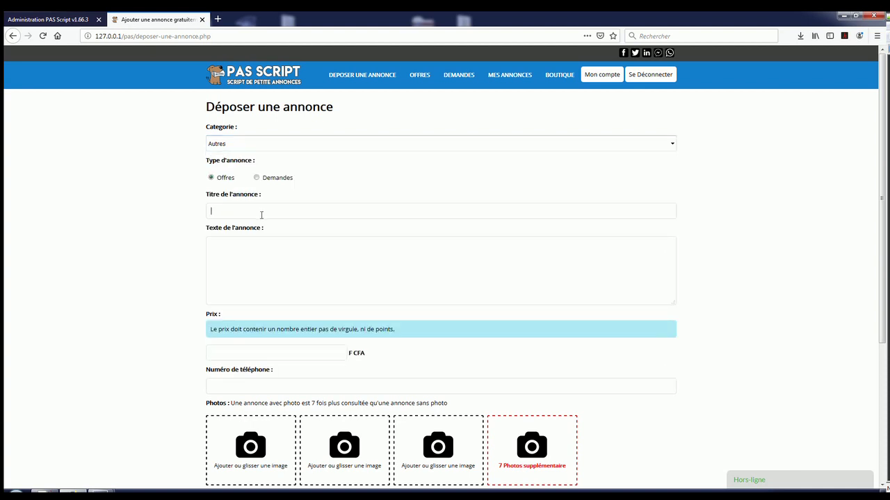
{"action": "type", "text": "test d'annonce"}
{"action": "key", "text": "Tab"}
Step: Enter the ad text 'test d'annonce' and a price of 1000
{"action": "type", "text": "test d'annonce"}
{"action": "key", "text": "Tab"}
{"action": "type", "text": "1000"}
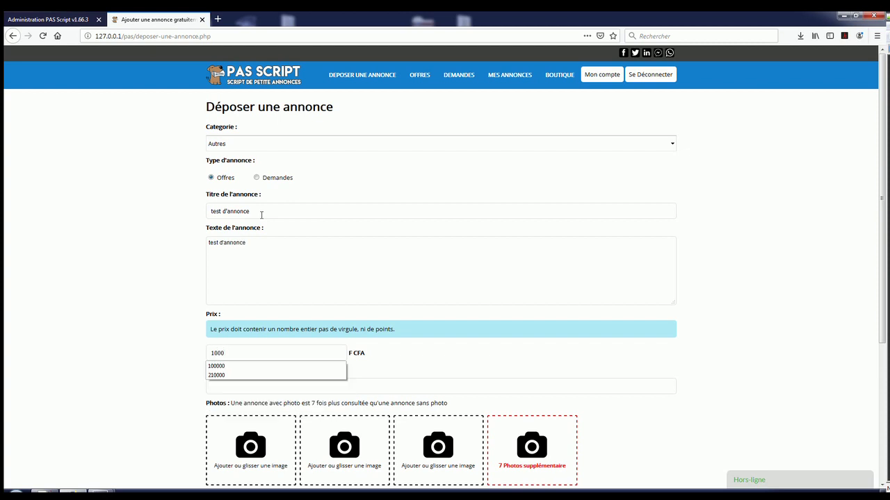
{"action": "left_click", "coordinate": [306, 329]}
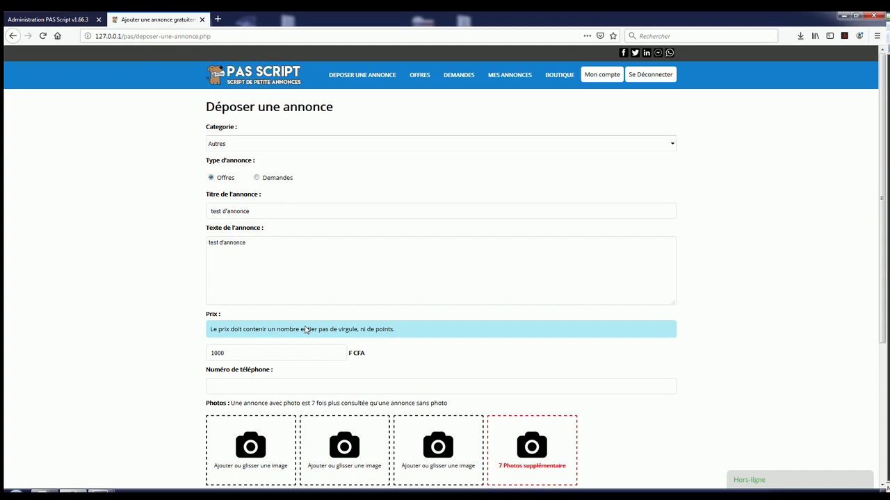
Step: Fill in the contact phone number and choose Badou as the city
{"action": "key", "text": "Tab"}
{"action": "key", "text": "Tab"}
{"action": "type", "text": "0688"}
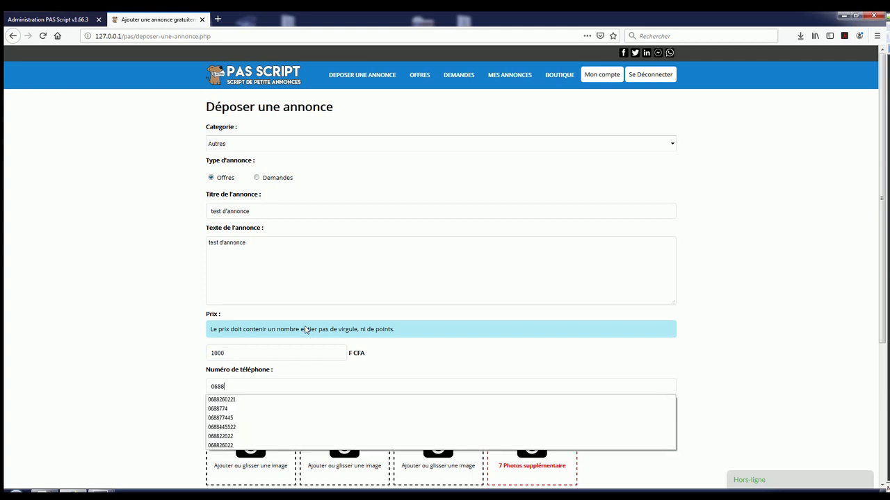
{"action": "key", "text": "Down"}
{"action": "key", "text": "Return"}
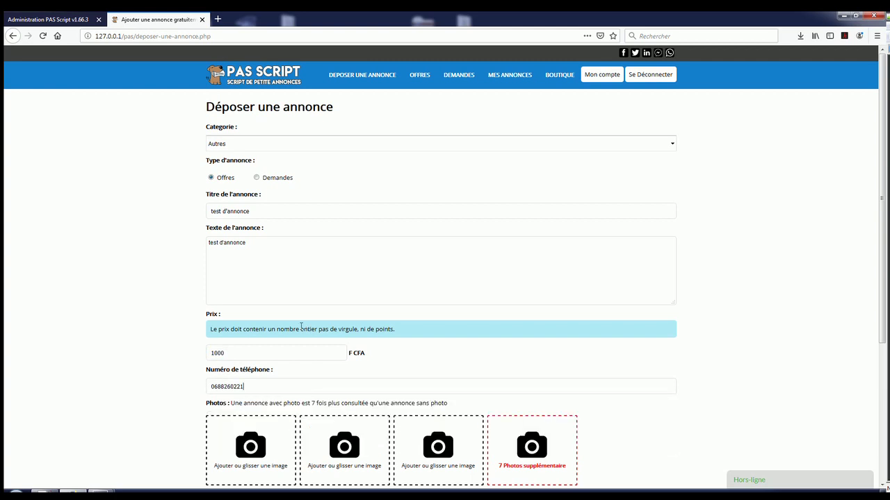
{"action": "scroll", "coordinate": [207, 424], "scroll_direction": "down", "scroll_amount": 3}
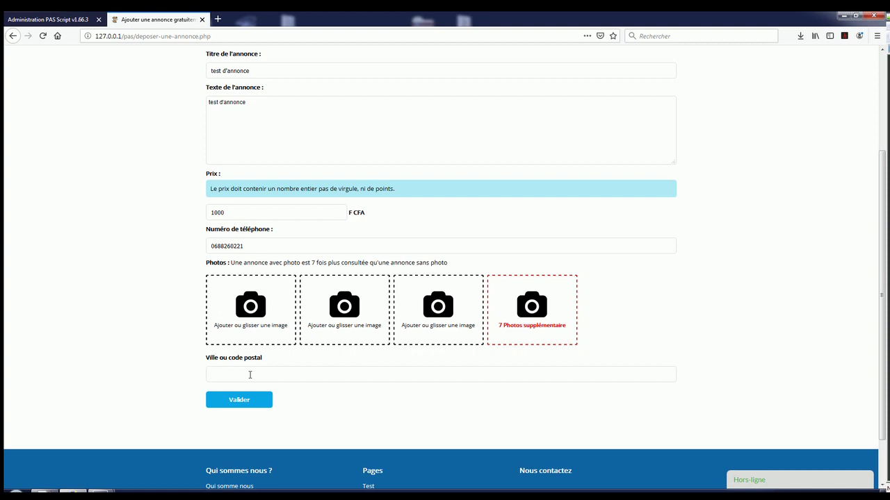
{"action": "left_click", "coordinate": [249, 375]}
{"action": "type", "text": "Ba"}
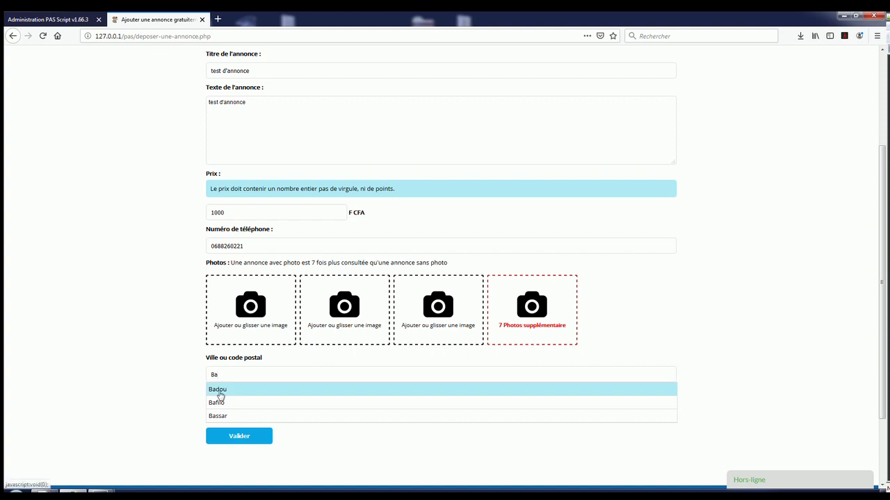
{"action": "left_click", "coordinate": [219, 392]}
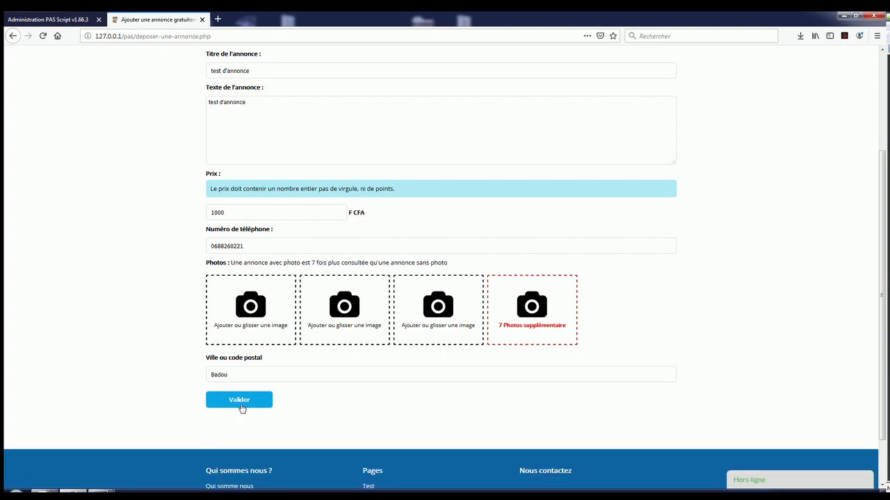
Step: Submit the ad, mark it Urgente for 10.00 F CFA, and continue to payment
{"action": "left_click", "coordinate": [241, 408]}
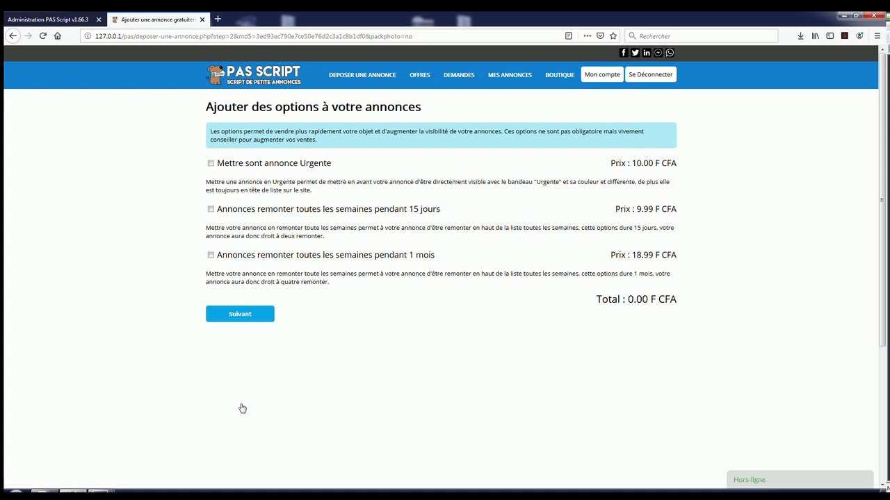
{"action": "left_click", "coordinate": [211, 163]}
{"action": "left_click", "coordinate": [248, 316]}
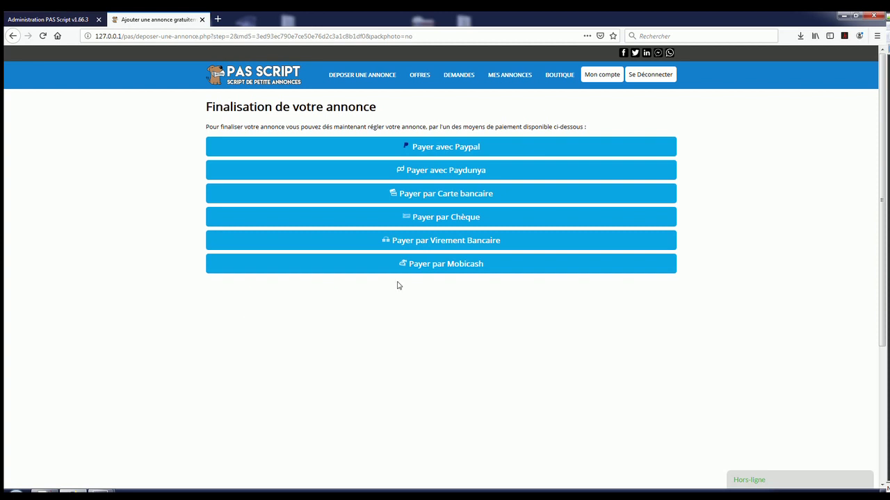
Step: Pay for the ad via Mobicash with a phone number and confirm the payment
{"action": "left_click", "coordinate": [426, 269]}
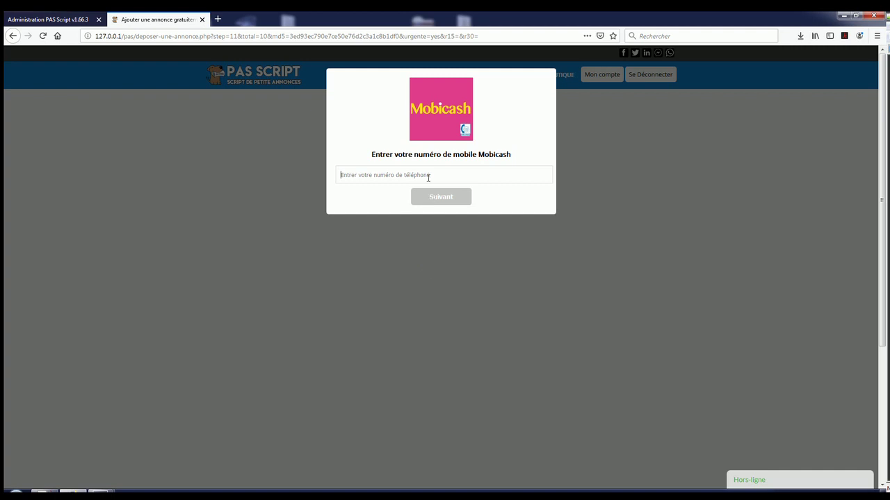
{"action": "type", "text": "0606060606"}
{"action": "left_click", "coordinate": [429, 203]}
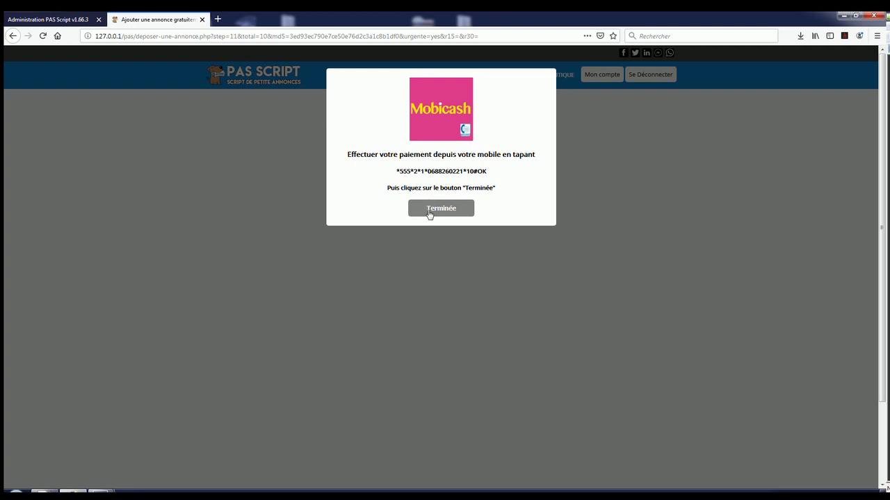
{"action": "left_click", "coordinate": [430, 215]}
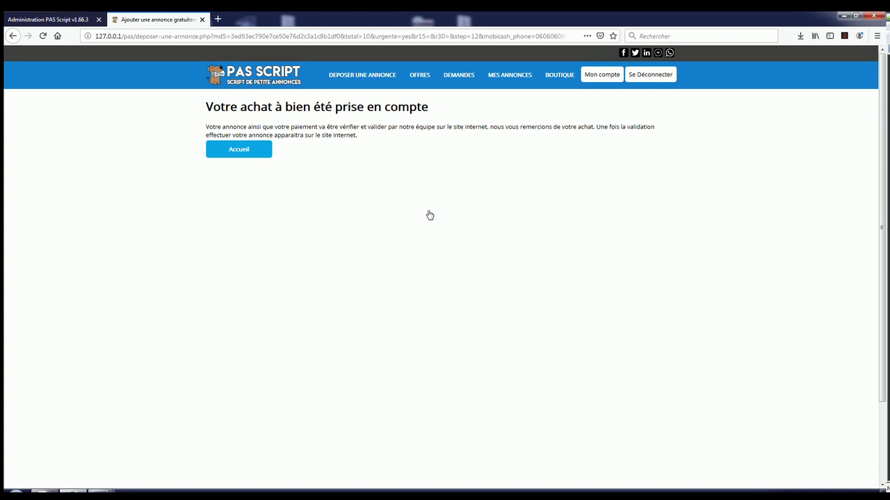
Step: Open the admin Transaction & Chiffre d'affaire page under Paiement
{"action": "left_click", "coordinate": [55, 20]}
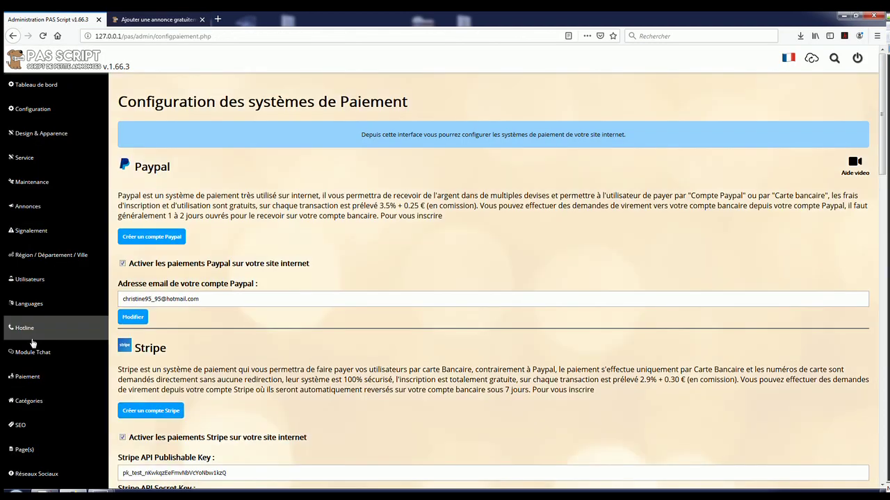
{"action": "left_click", "coordinate": [36, 206]}
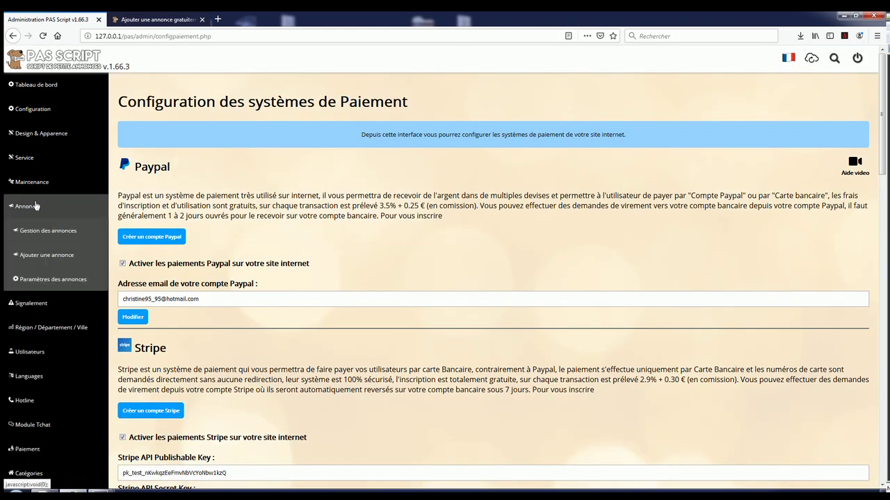
{"action": "left_click", "coordinate": [37, 206]}
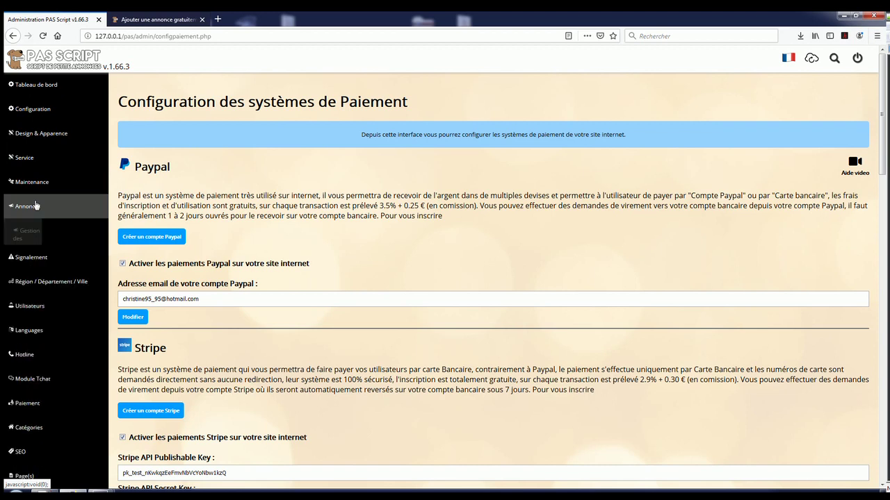
{"action": "left_click", "coordinate": [36, 205]}
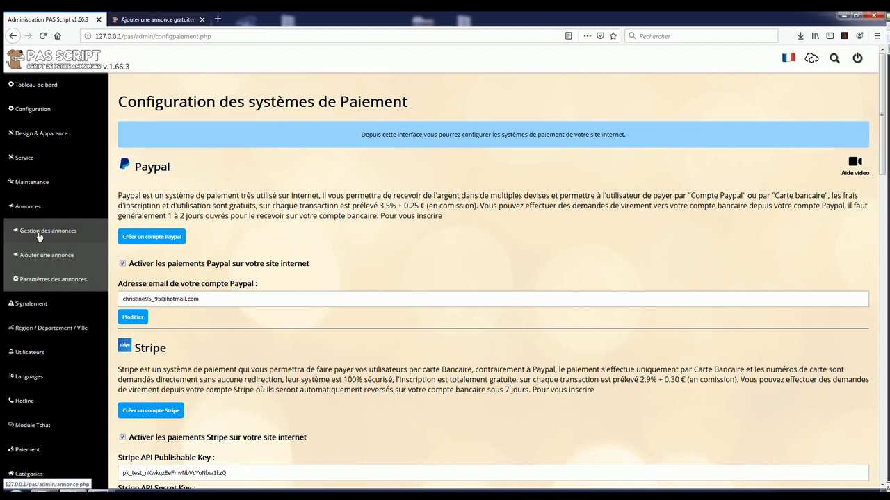
{"action": "left_click", "coordinate": [36, 207]}
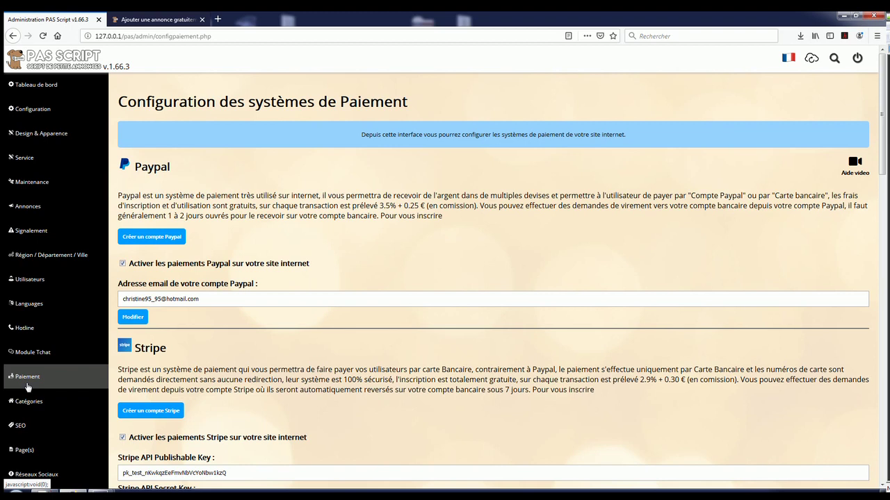
{"action": "left_click", "coordinate": [28, 386]}
{"action": "left_click", "coordinate": [39, 403]}
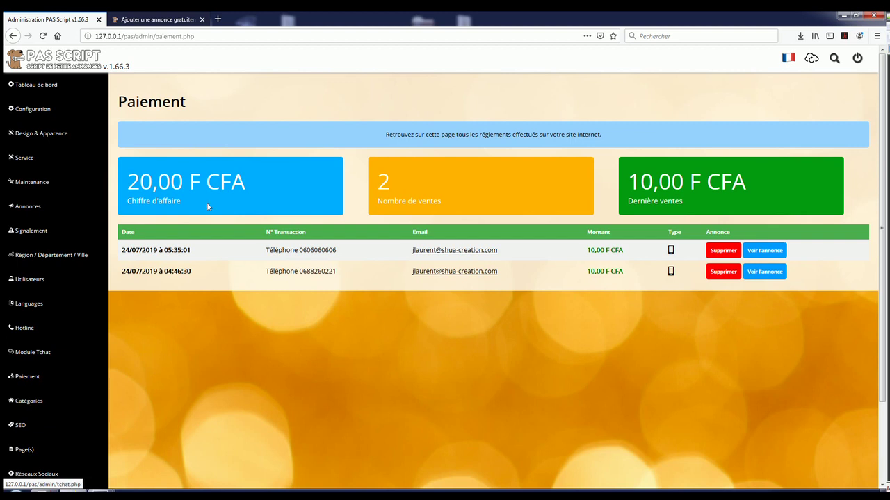
Step: Review the 20,00 F CFA total and the latest 10,00 F CFA transaction's date and reference
{"action": "left_click_drag", "start_coordinate": [130, 179], "coordinate": [241, 182]}
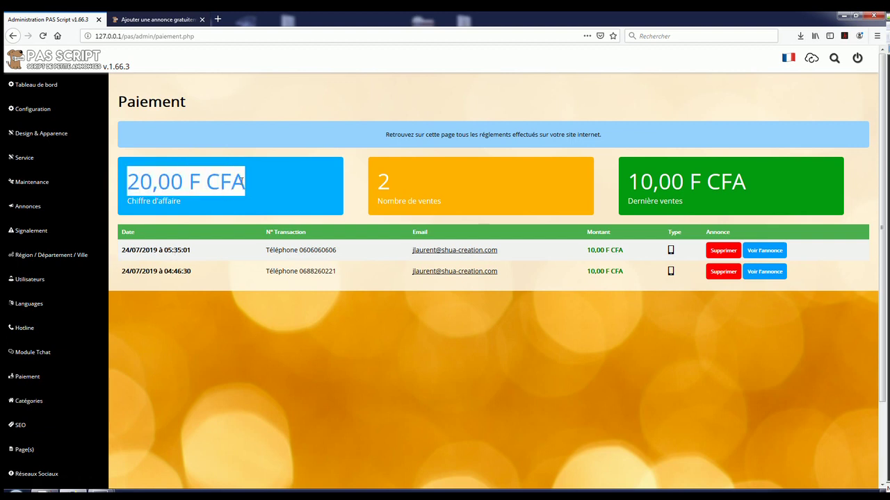
{"action": "left_click_drag", "start_coordinate": [122, 251], "coordinate": [196, 253]}
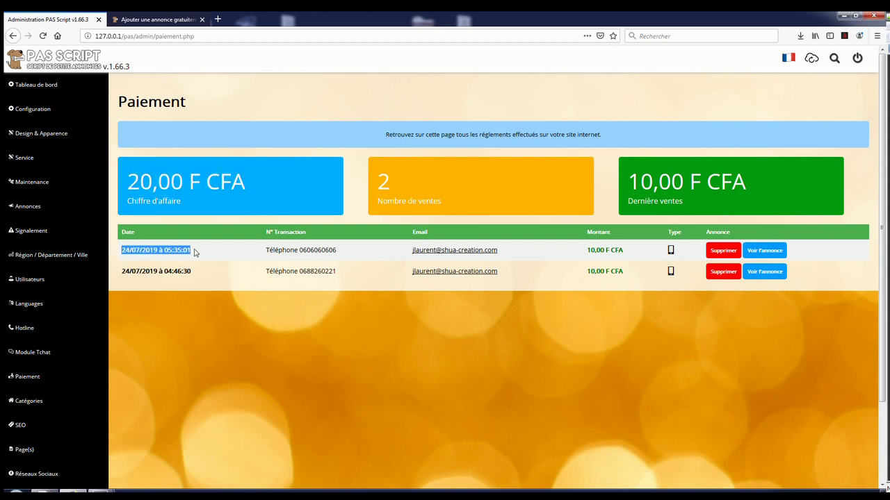
{"action": "left_click_drag", "start_coordinate": [267, 251], "coordinate": [340, 255]}
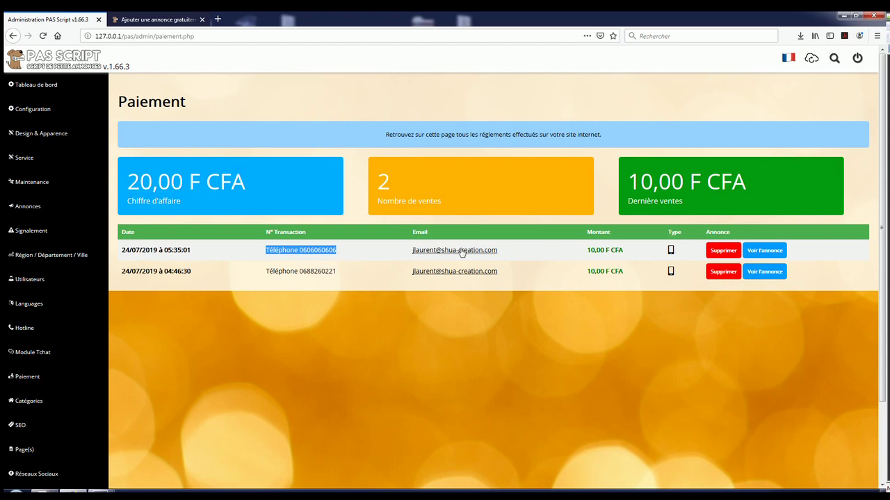
{"action": "left_click_drag", "start_coordinate": [584, 252], "coordinate": [665, 258]}
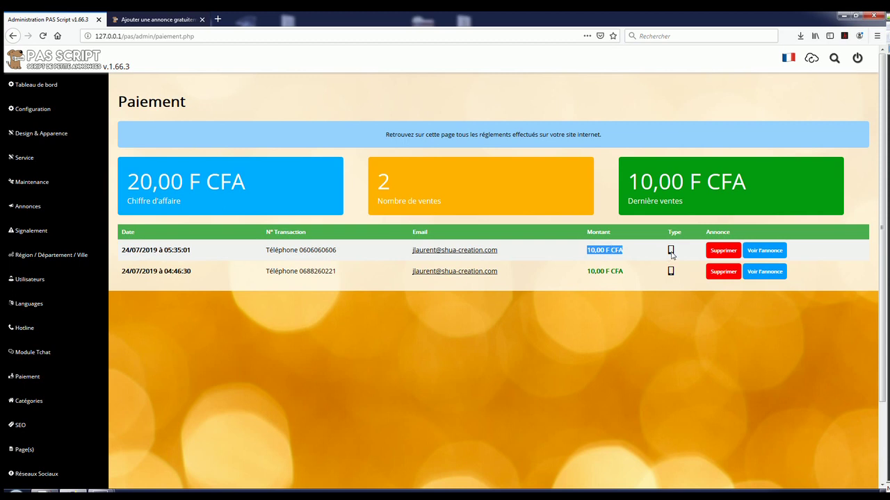
{"action": "mouse_move", "coordinate": [671, 256]}
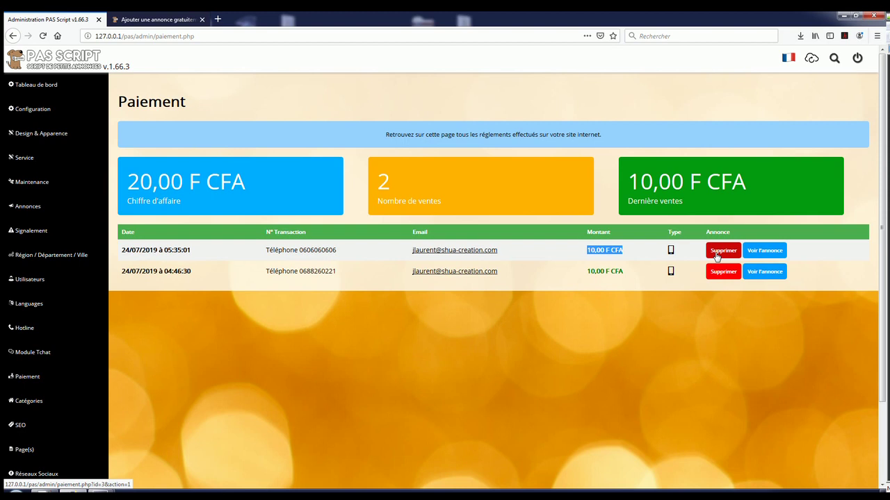
Step: Open the ad paid by the latest transaction and check its pending Mobicash validation status
{"action": "left_click", "coordinate": [760, 253]}
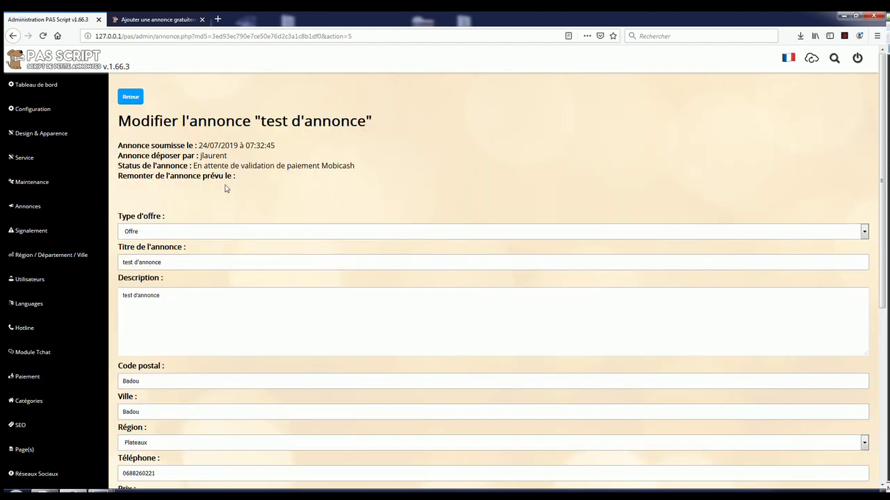
{"action": "left_click_drag", "start_coordinate": [194, 165], "coordinate": [361, 168]}
{"action": "left_click", "coordinate": [361, 167]}
Step: Change the ad's status to Payer par Mobicash and save it
{"action": "scroll", "coordinate": [353, 183], "scroll_direction": "down", "scroll_amount": 3}
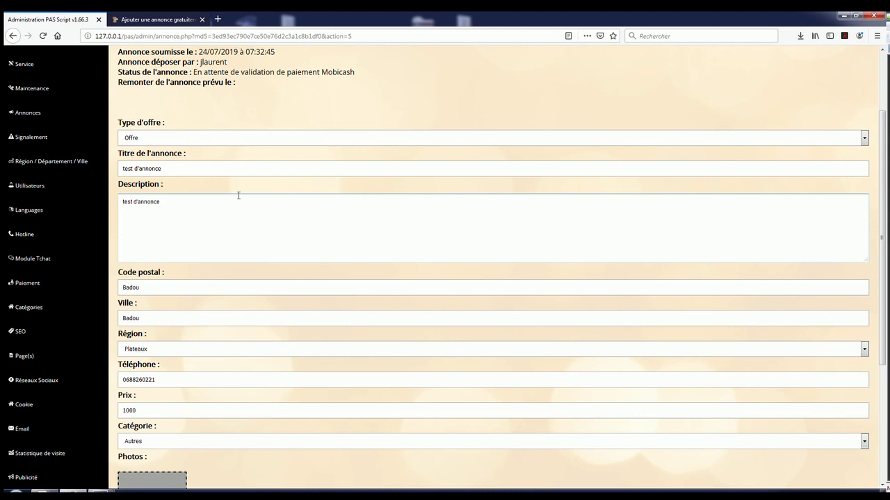
{"action": "scroll", "coordinate": [239, 196], "scroll_direction": "down", "scroll_amount": 3}
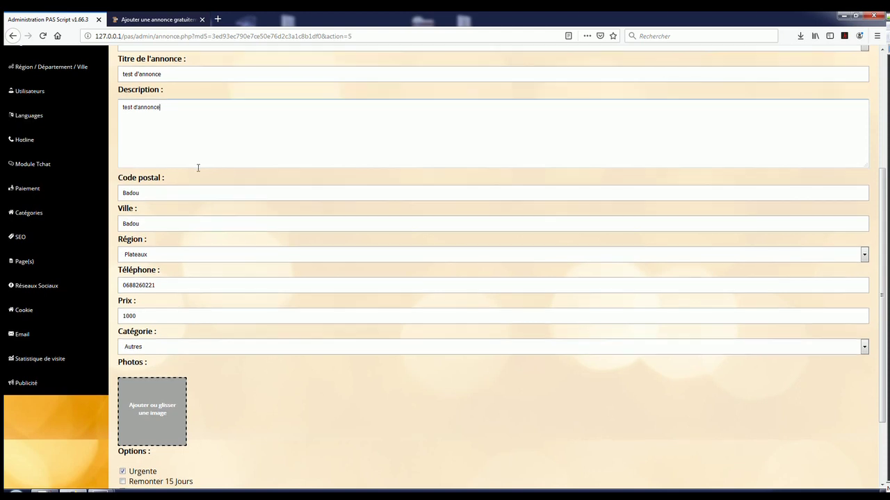
{"action": "scroll", "coordinate": [197, 167], "scroll_direction": "down", "scroll_amount": 1}
{"action": "scroll", "coordinate": [197, 170], "scroll_direction": "down", "scroll_amount": 1}
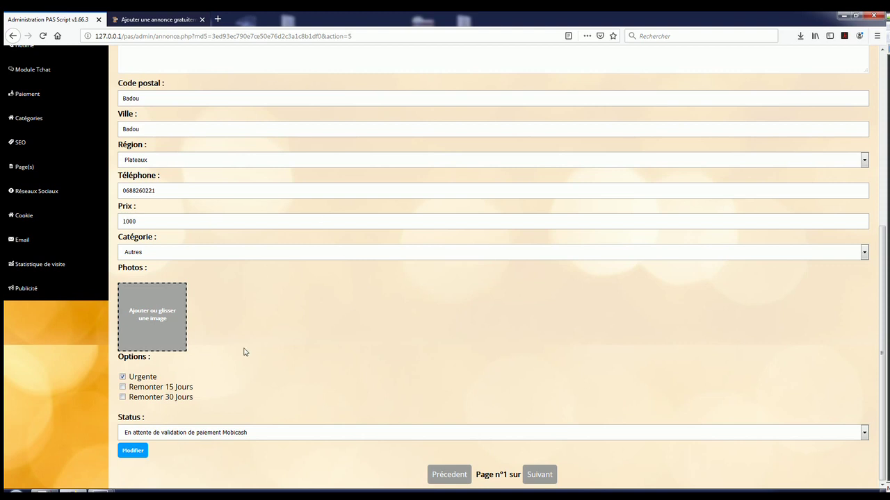
{"action": "left_click", "coordinate": [212, 432]}
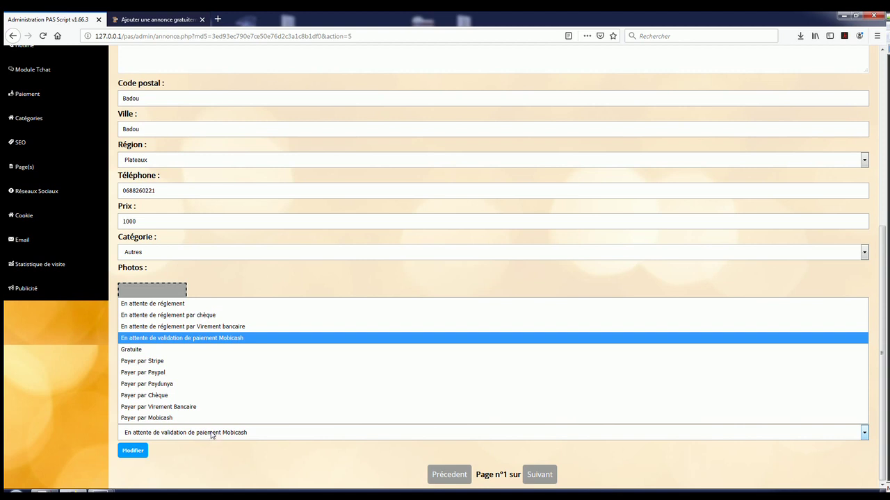
{"action": "left_click", "coordinate": [211, 420]}
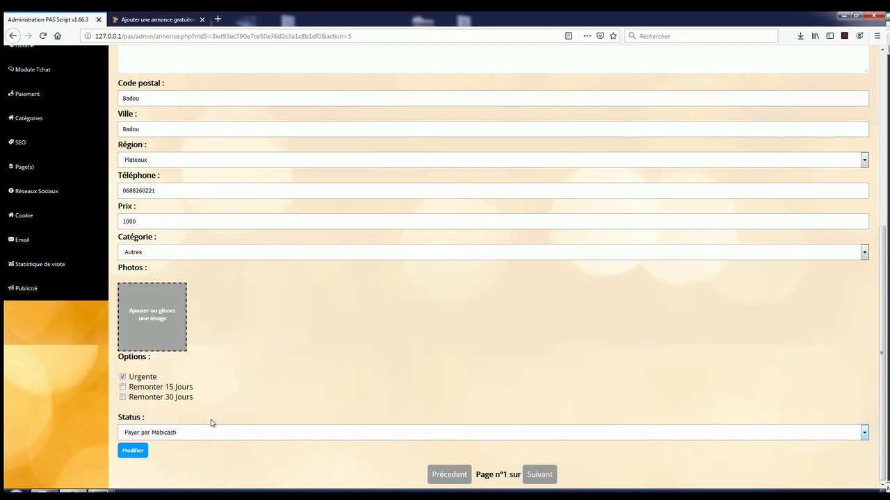
{"action": "left_click", "coordinate": [135, 453]}
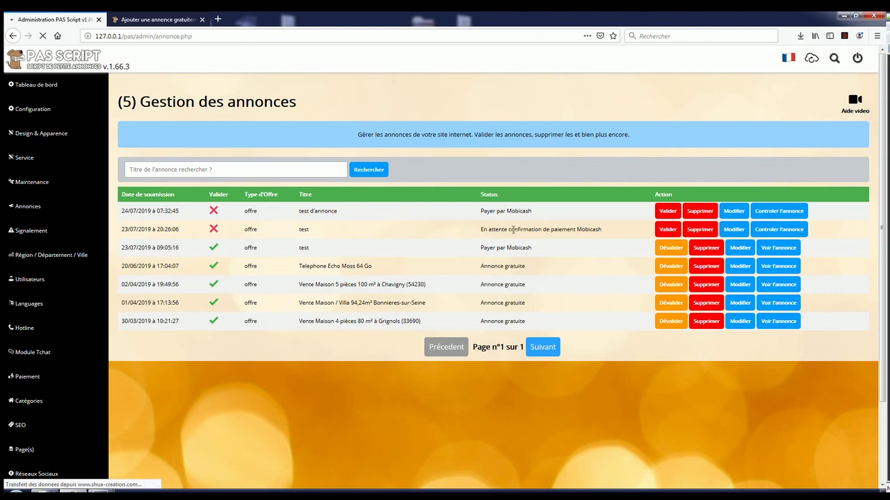
Step: Check the Payer par Mobicash status and validate the 'test d'annonce' ad in the list
{"action": "left_click_drag", "start_coordinate": [481, 211], "coordinate": [533, 214]}
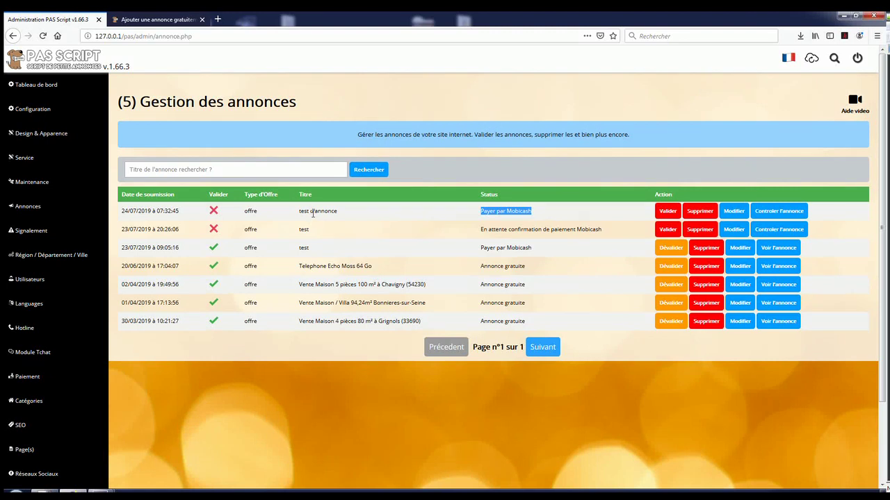
{"action": "left_click", "coordinate": [553, 215]}
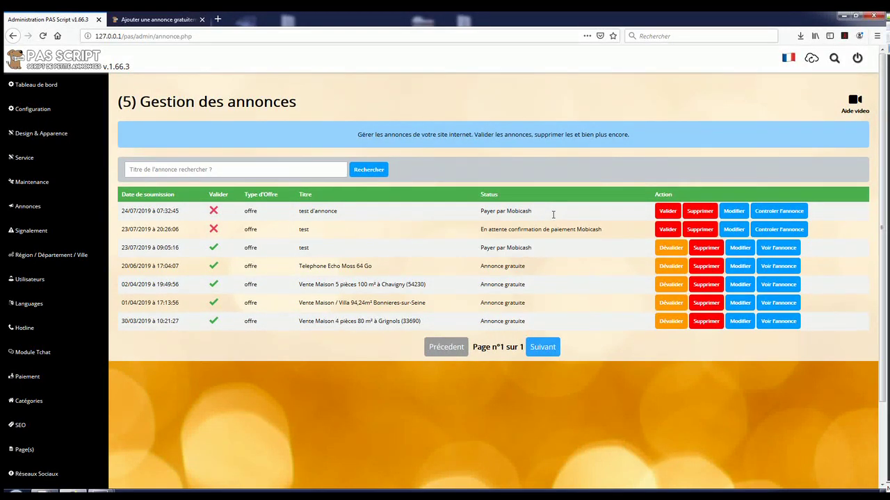
{"action": "left_click", "coordinate": [672, 215]}
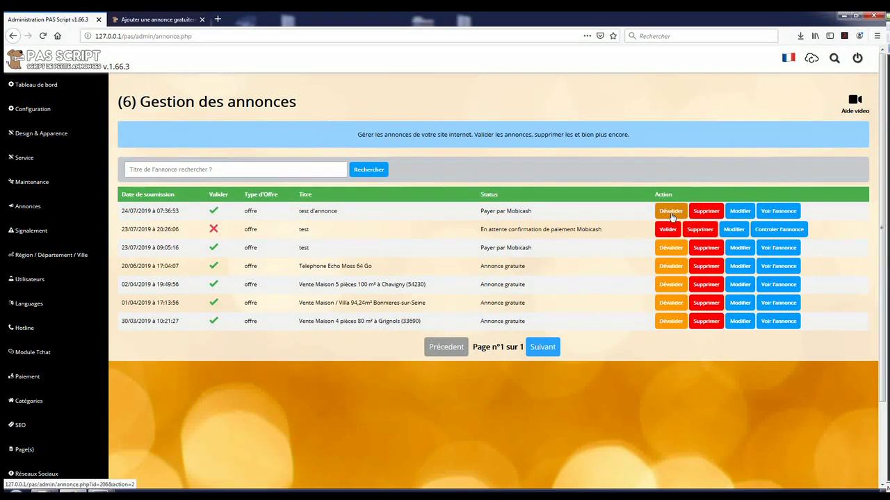
Step: View the live 'test d'annonce' ad on the public offers list, then return to admin ad management
{"action": "left_click", "coordinate": [143, 21]}
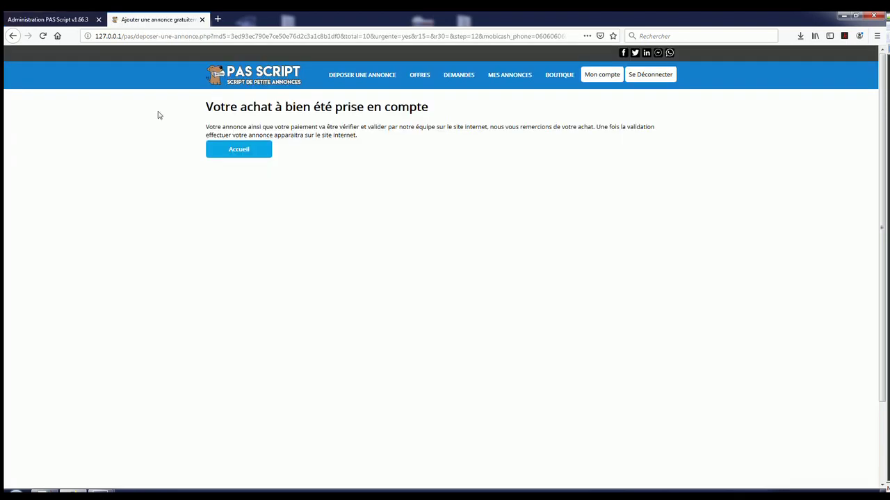
{"action": "left_click", "coordinate": [421, 76]}
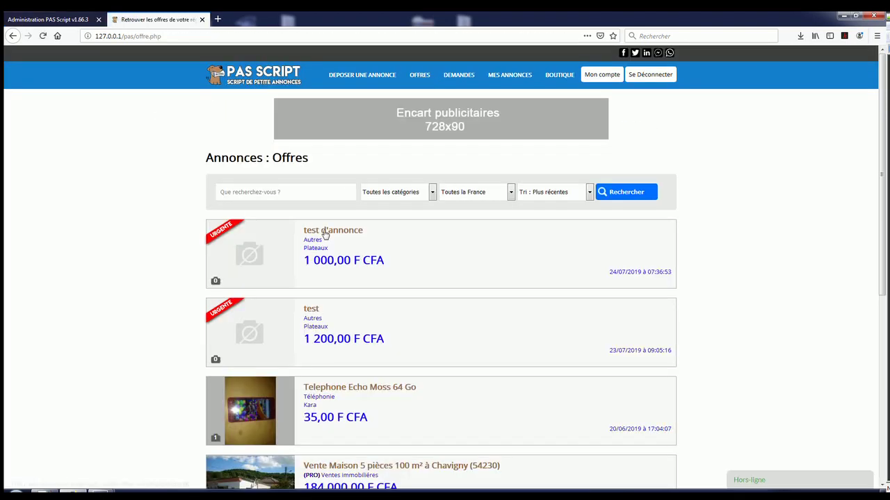
{"action": "left_click", "coordinate": [324, 235]}
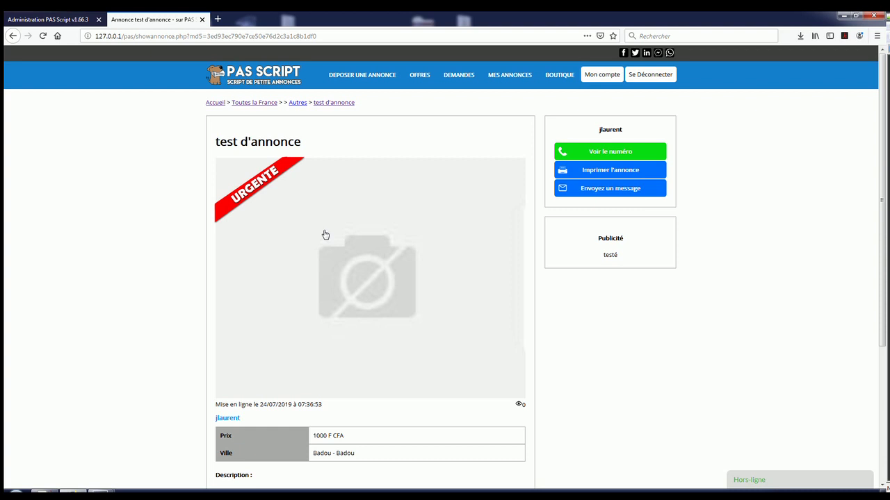
{"action": "left_click", "coordinate": [69, 21]}
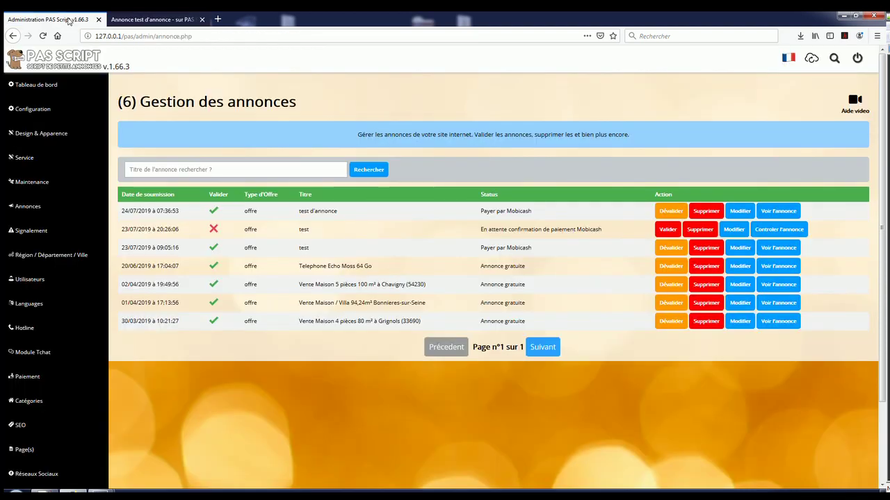
Step: Change the Mobicash country to Mobicash (Mali) - Malitel and save the configuration
{"action": "left_click", "coordinate": [26, 377]}
{"action": "left_click", "coordinate": [49, 430]}
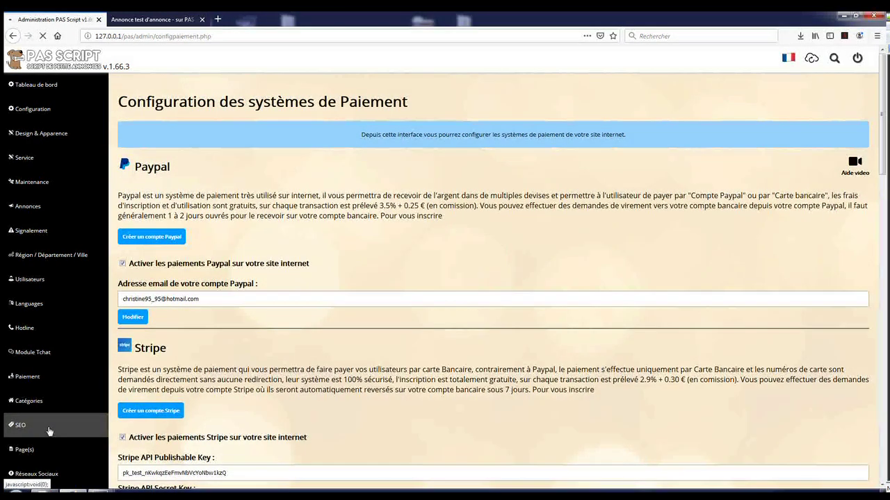
{"action": "scroll", "coordinate": [184, 391], "scroll_direction": "down", "scroll_amount": 10}
{"action": "left_click", "coordinate": [190, 200]}
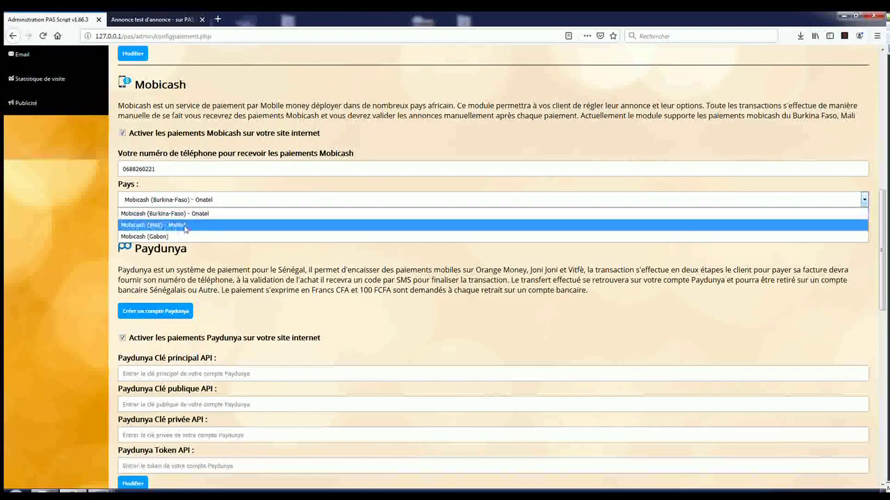
{"action": "left_click", "coordinate": [185, 226]}
{"action": "left_click", "coordinate": [141, 218]}
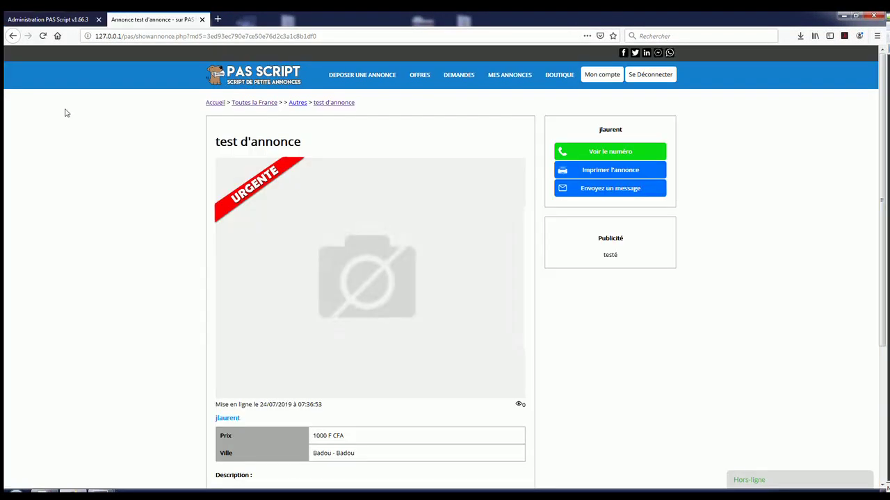
Step: Return to the ad's Mobicash payment step and submit a phone number for instructions
{"action": "left_click", "coordinate": [17, 40]}
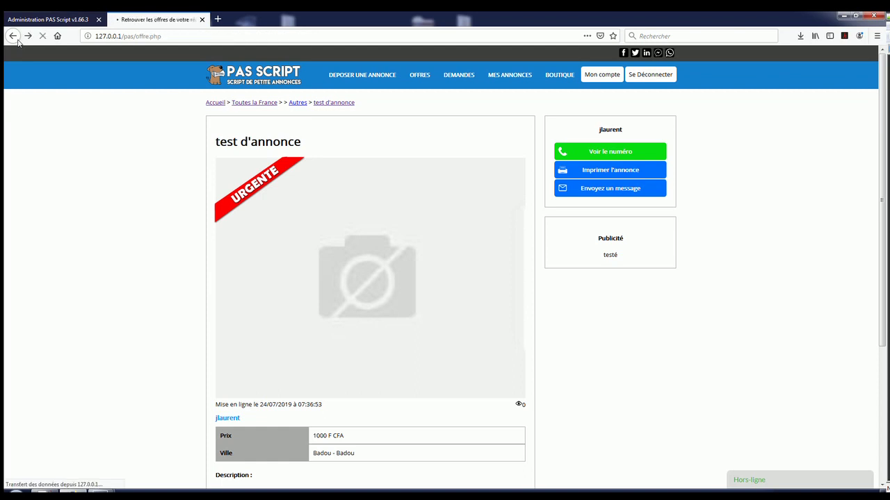
{"action": "left_click", "coordinate": [17, 41]}
{"action": "left_click", "coordinate": [17, 40]}
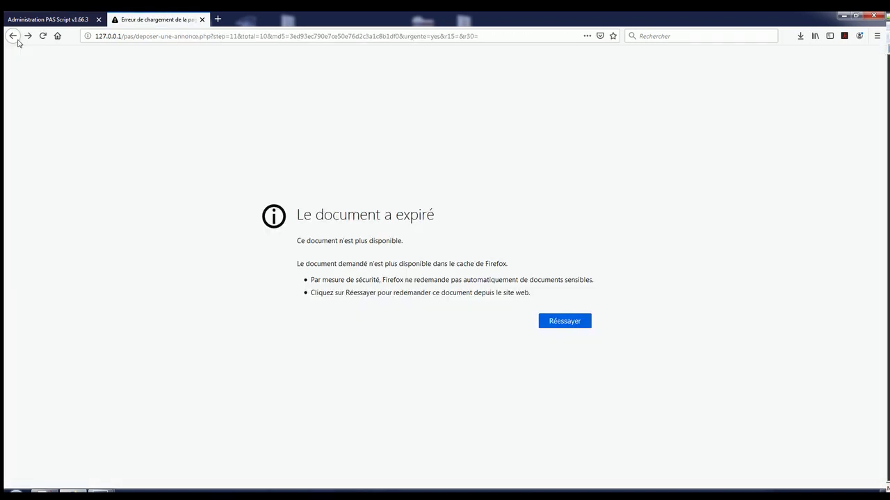
{"action": "left_click", "coordinate": [17, 41]}
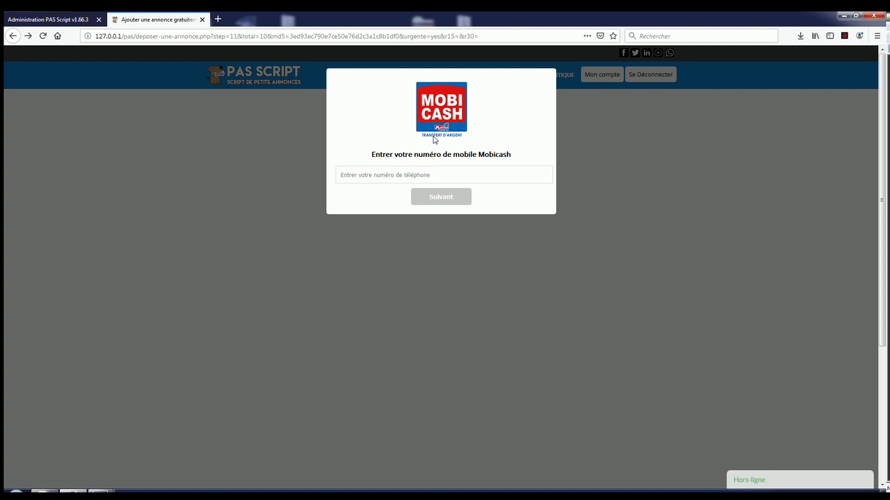
{"action": "type", "text": "0606060606"}
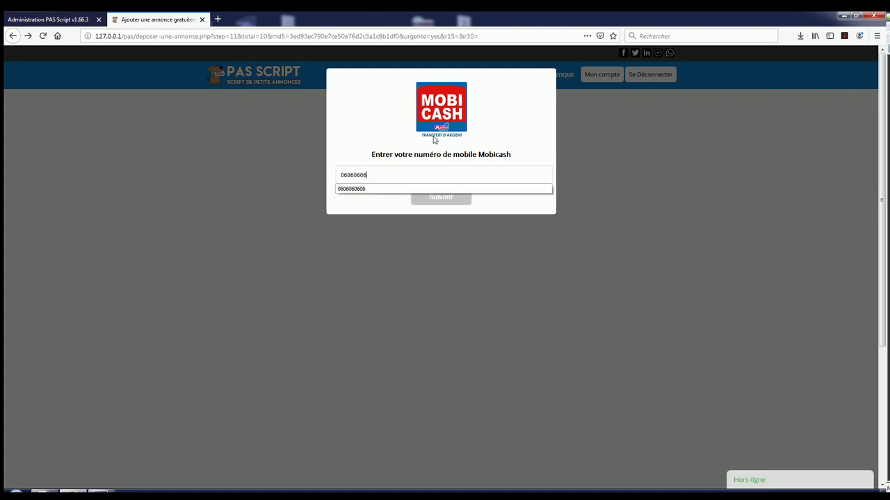
{"action": "left_click", "coordinate": [474, 152]}
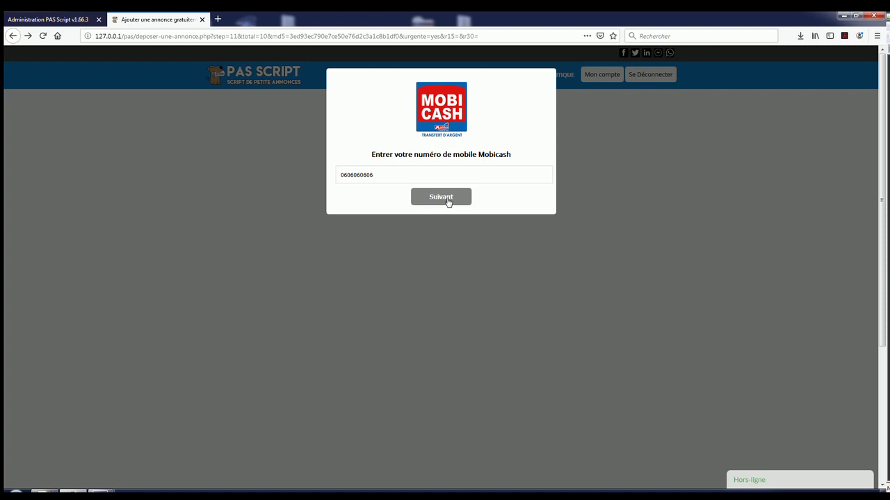
{"action": "left_click", "coordinate": [448, 199]}
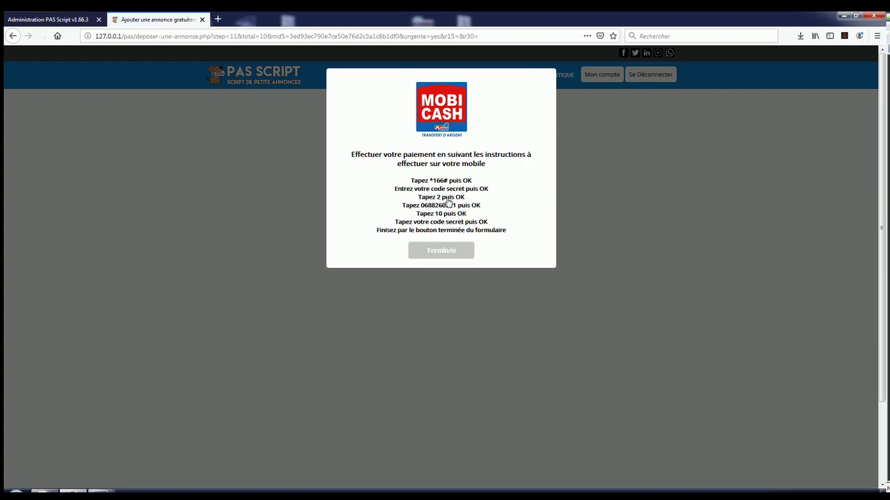
Step: Review the Mobicash payment instructions starting with *166#, then return to the admin tab
{"action": "left_click_drag", "start_coordinate": [411, 181], "coordinate": [515, 231]}
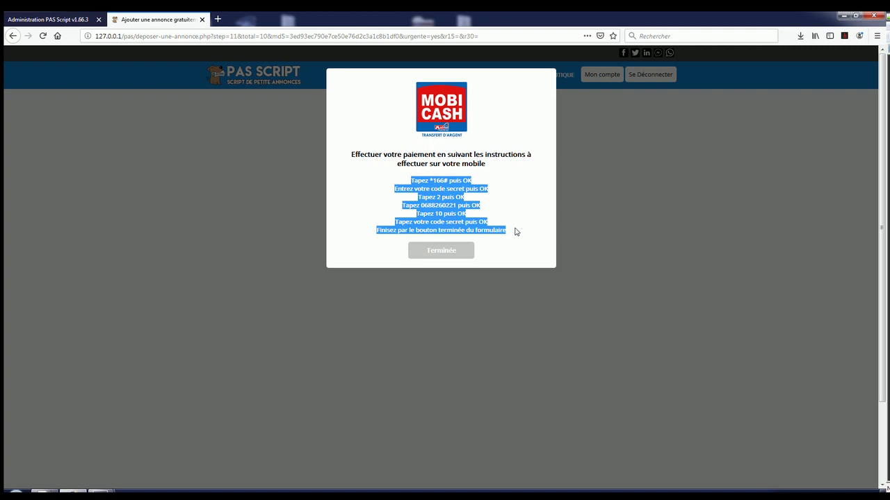
{"action": "left_click", "coordinate": [521, 217]}
{"action": "left_click_drag", "start_coordinate": [404, 183], "coordinate": [522, 230]}
{"action": "left_click", "coordinate": [517, 212]}
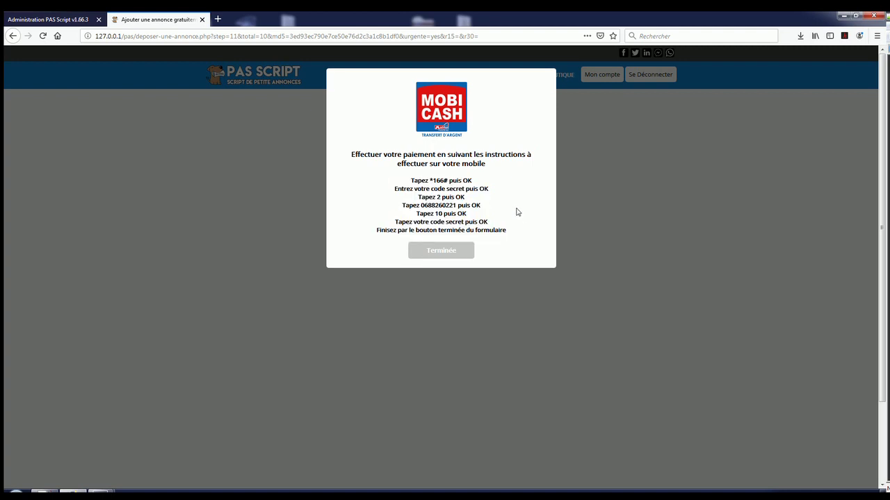
{"action": "left_click", "coordinate": [83, 15]}
Step: Set the Mobicash country to Gabon in the payment settings and save it with Modifier
{"action": "scroll", "coordinate": [182, 324], "scroll_direction": "down", "scroll_amount": 5}
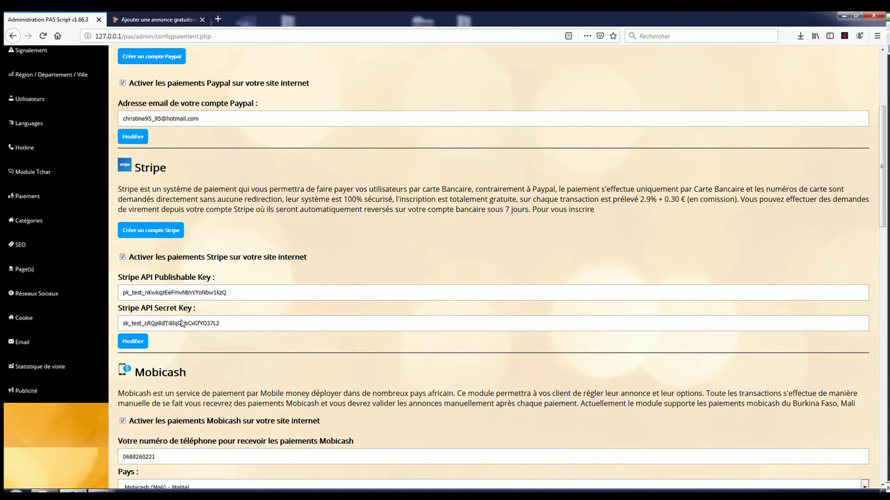
{"action": "scroll", "coordinate": [182, 324], "scroll_direction": "down", "scroll_amount": 5}
{"action": "left_click", "coordinate": [185, 293]}
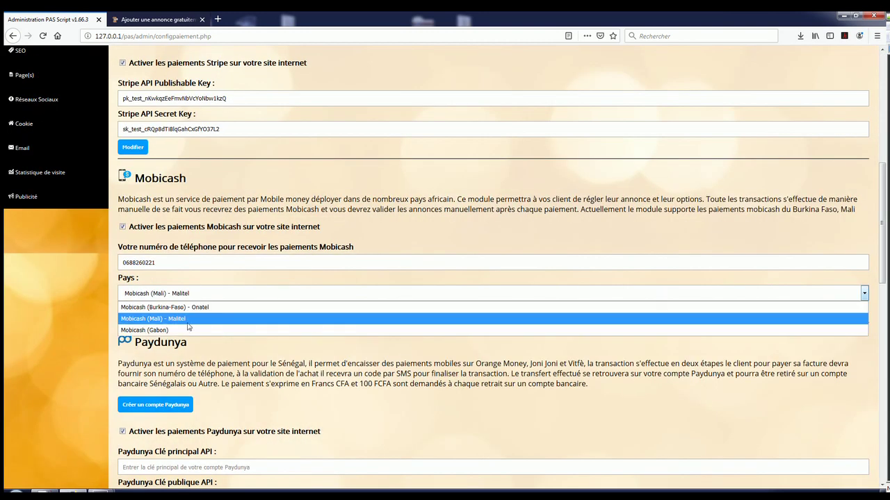
{"action": "left_click", "coordinate": [158, 328]}
{"action": "left_click", "coordinate": [133, 311]}
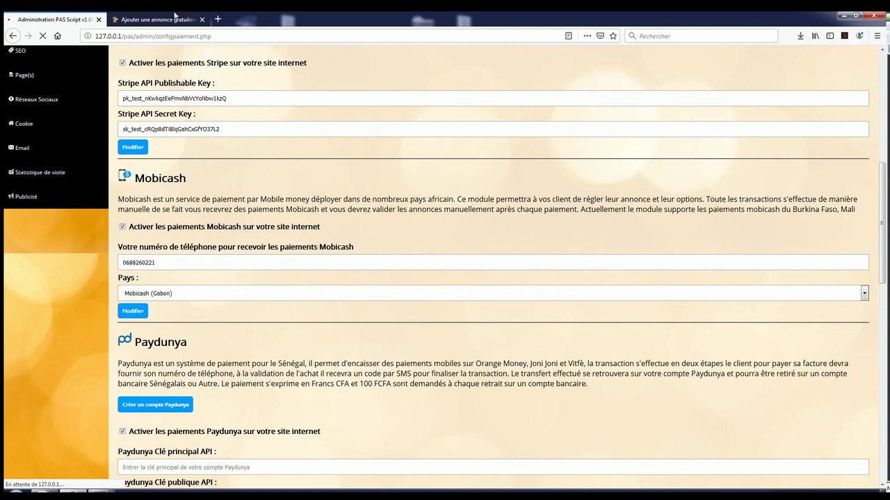
Step: Reload the ad's payment dialog, enter a phone number, and submit to show the Gabon Telecom *555# instructions
{"action": "left_click", "coordinate": [175, 15]}
{"action": "left_click", "coordinate": [26, 18]}
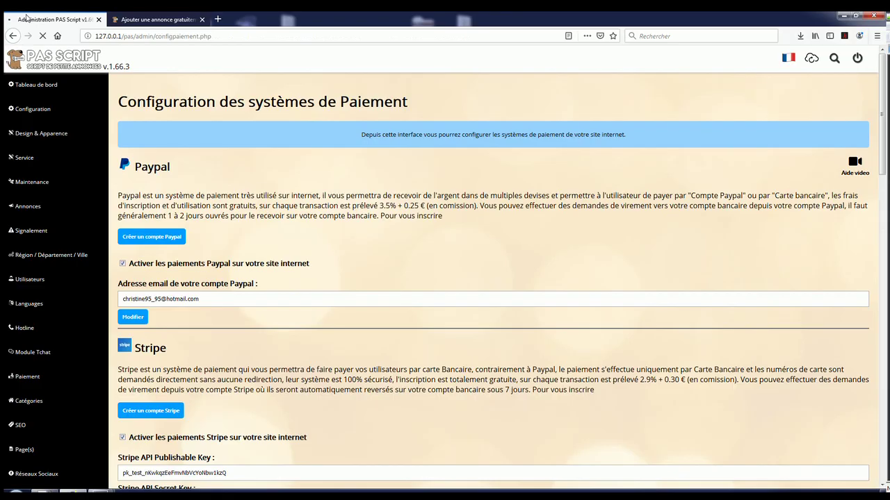
{"action": "key", "text": "ctrl+Tab"}
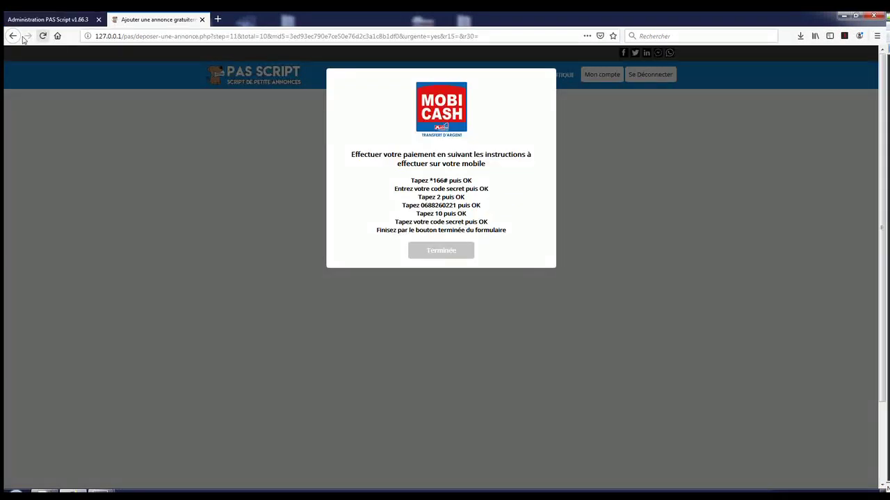
{"action": "left_click", "coordinate": [14, 37]}
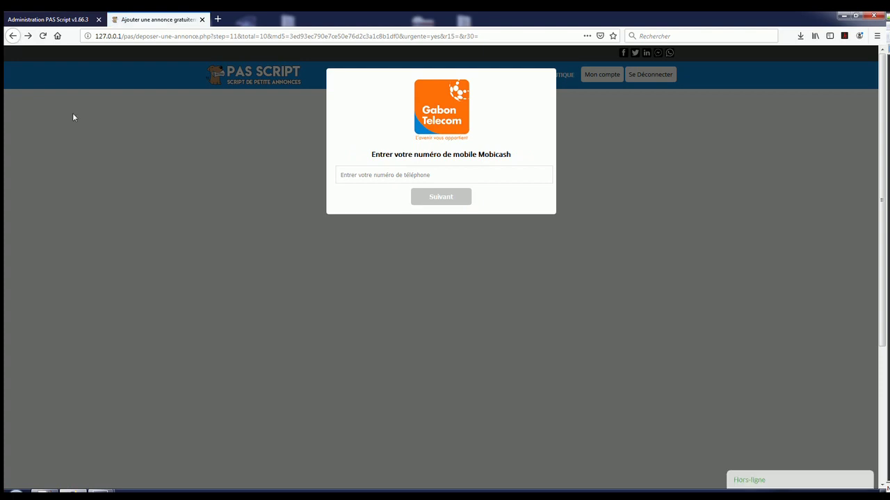
{"action": "left_click", "coordinate": [455, 180]}
{"action": "type", "text": "06060606"}
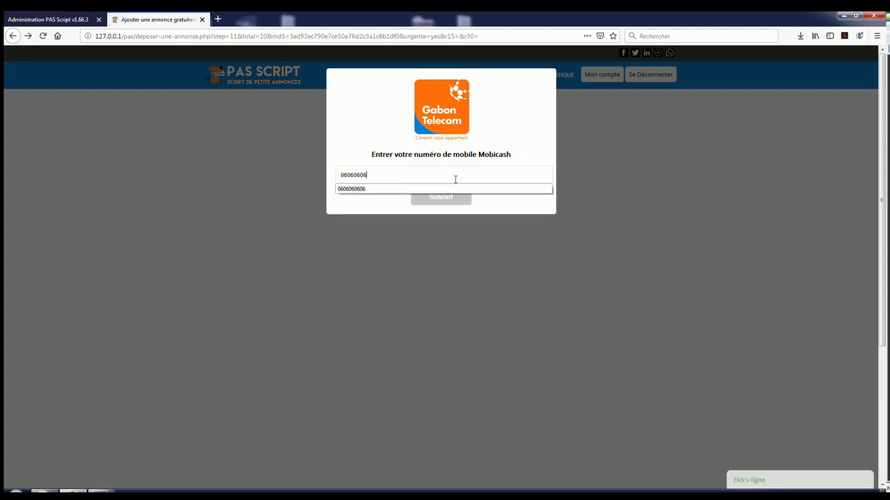
{"action": "left_click", "coordinate": [459, 189]}
{"action": "left_click", "coordinate": [453, 204]}
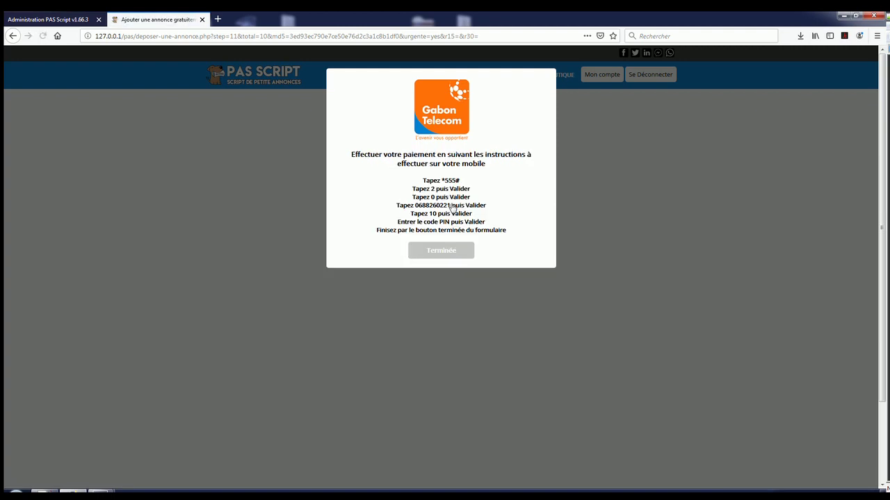